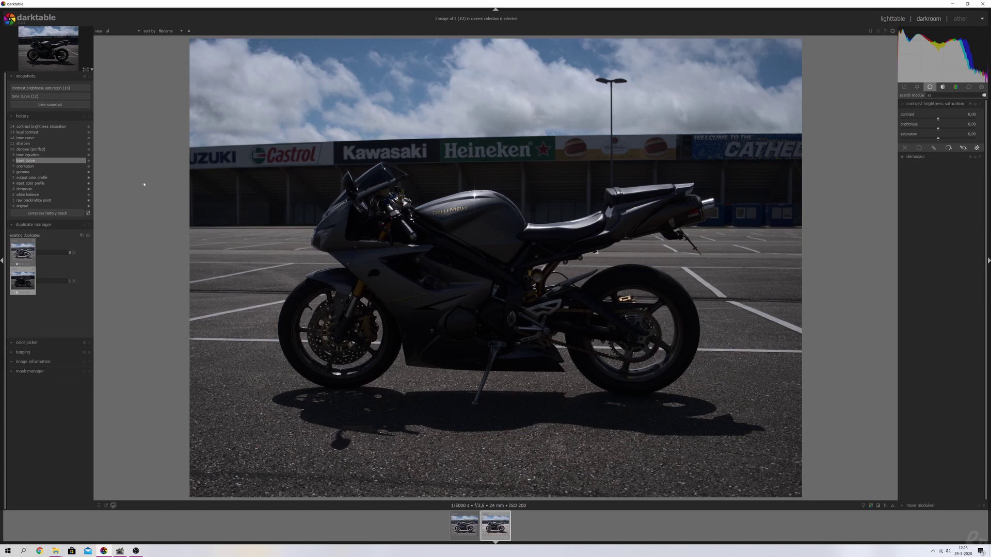
Step: Compare the edit against the tone curve (12) snapshot, then the contrast brightness saturation (14) snapshot, via the split line
{"action": "left_click", "coordinate": [41, 95]}
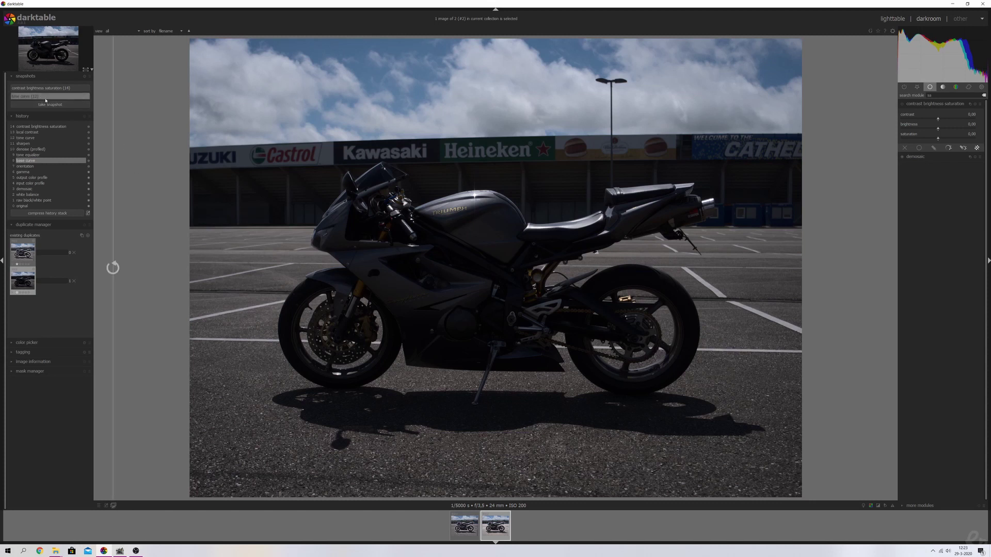
{"action": "left_click_drag", "start_coordinate": [121, 136], "coordinate": [800, 200]}
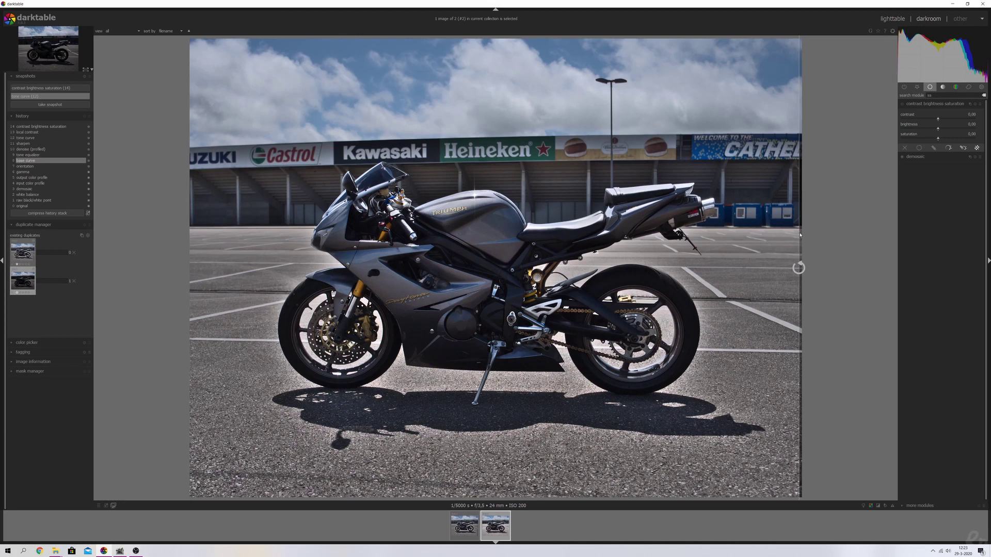
{"action": "left_click_drag", "start_coordinate": [800, 236], "coordinate": [761, 268]}
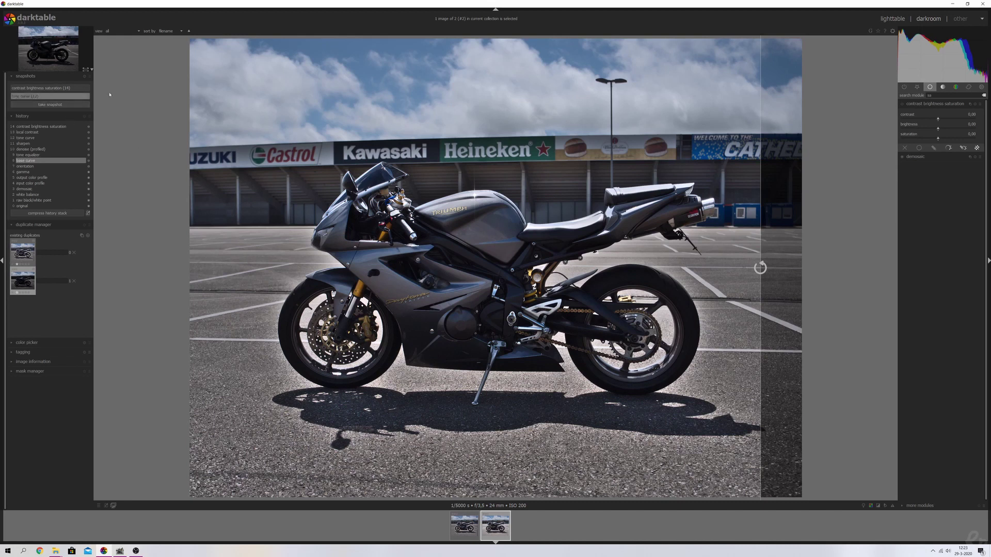
{"action": "left_click_drag", "start_coordinate": [759, 153], "coordinate": [140, 186]}
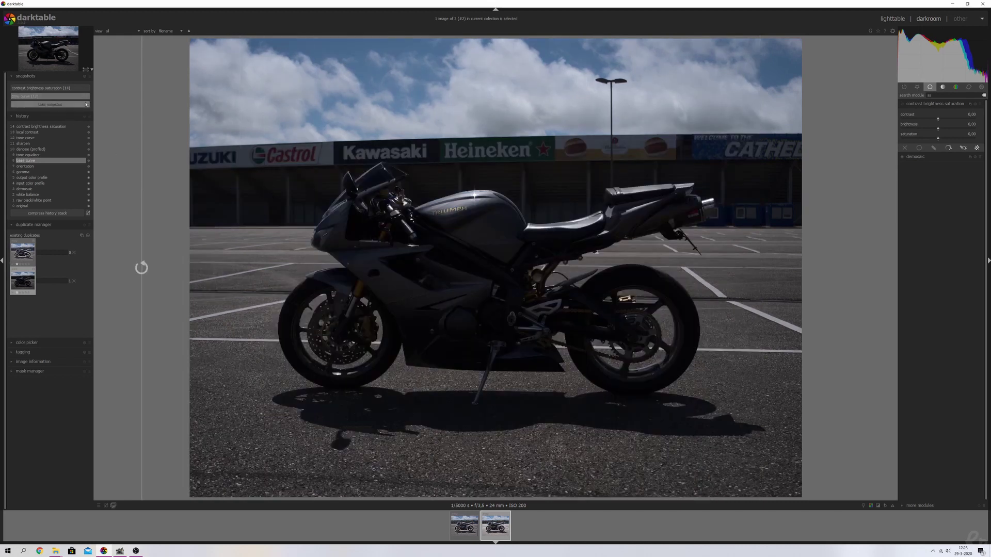
{"action": "left_click", "coordinate": [63, 88]}
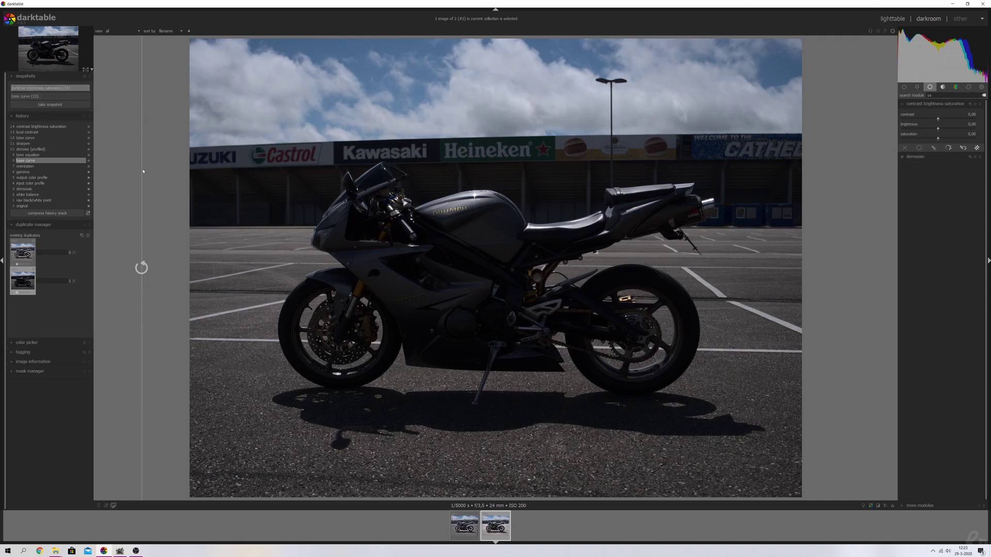
{"action": "left_click_drag", "start_coordinate": [143, 171], "coordinate": [766, 227]}
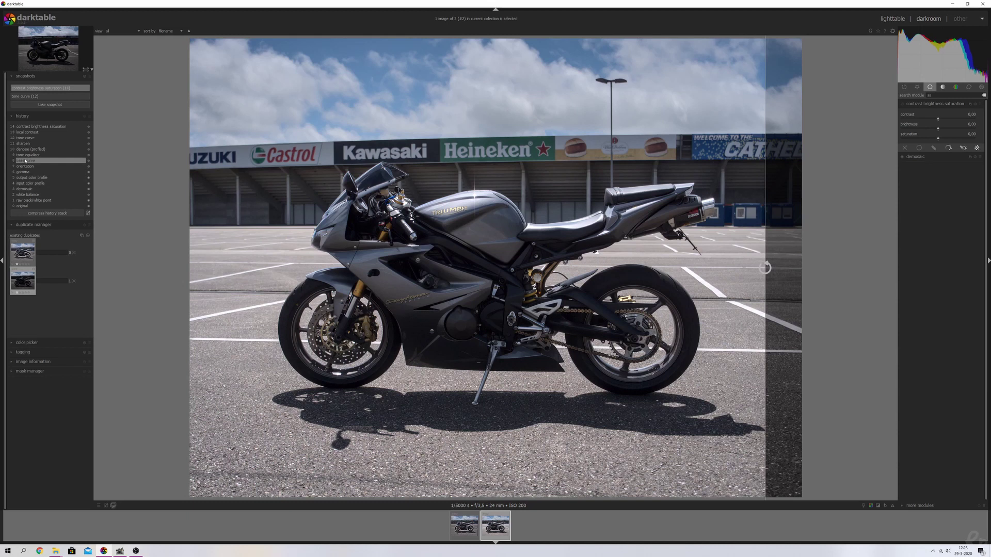
Step: Compress history back to base curve, close the snapshot view, and switch between duplicates #1 and #2
{"action": "left_click", "coordinate": [48, 213]}
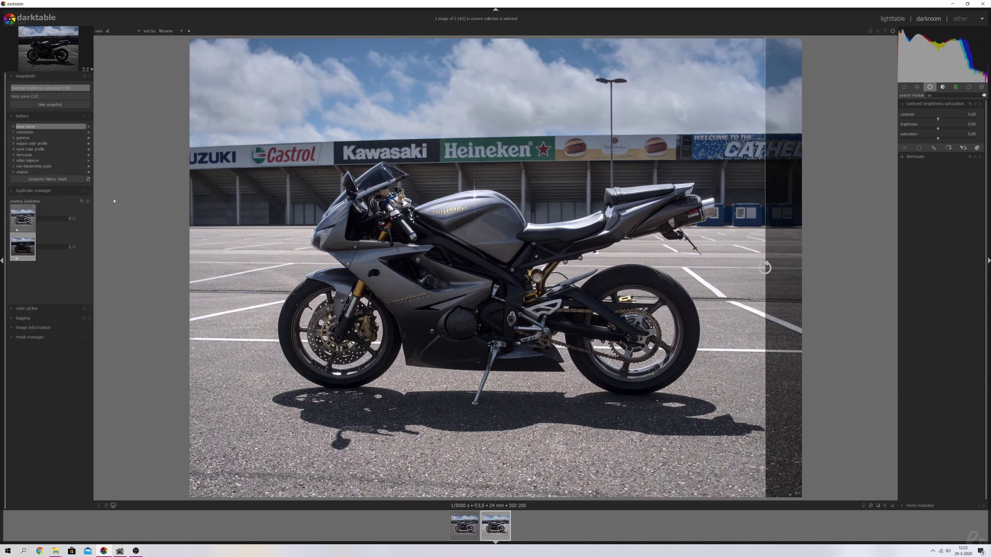
{"action": "left_click", "coordinate": [42, 87]}
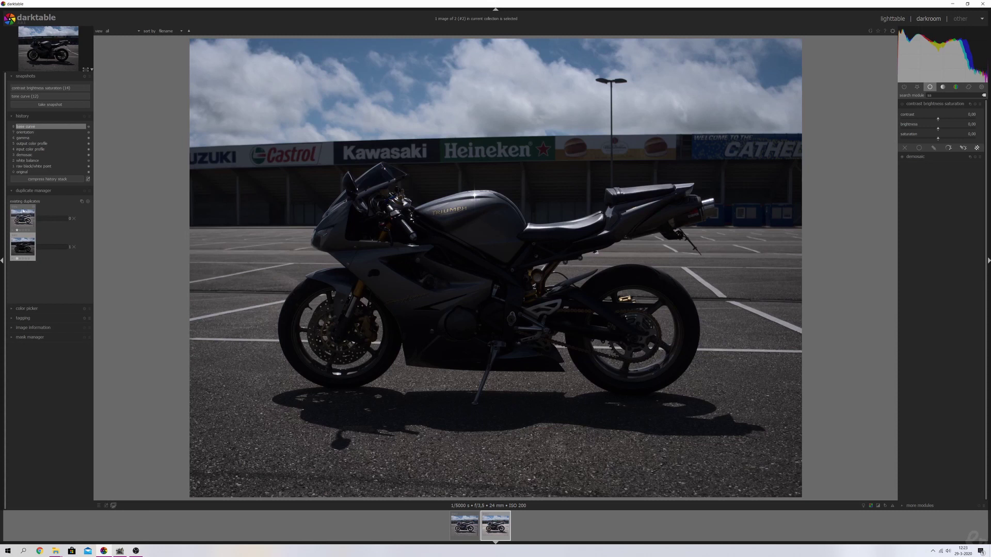
{"action": "left_click", "coordinate": [22, 212]}
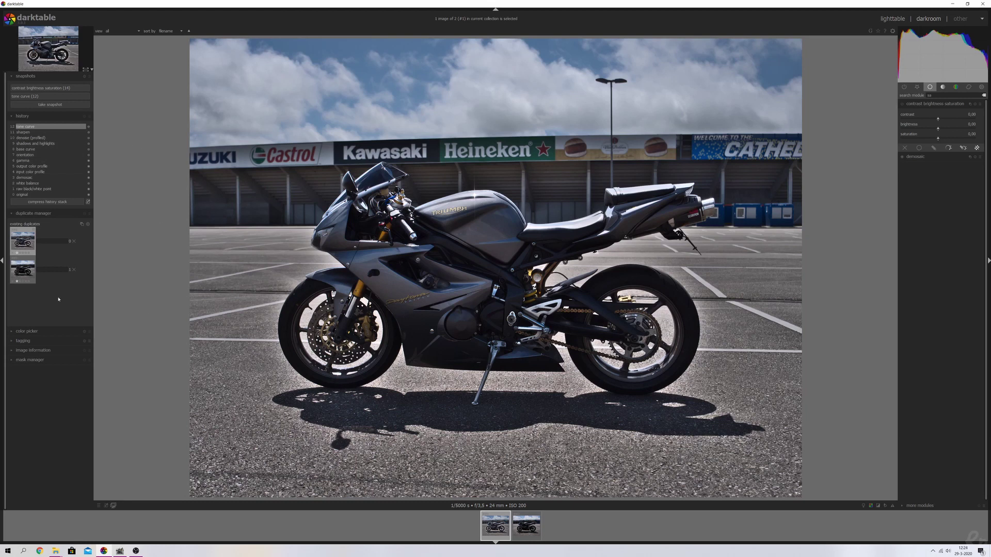
{"action": "left_click", "coordinate": [28, 277]}
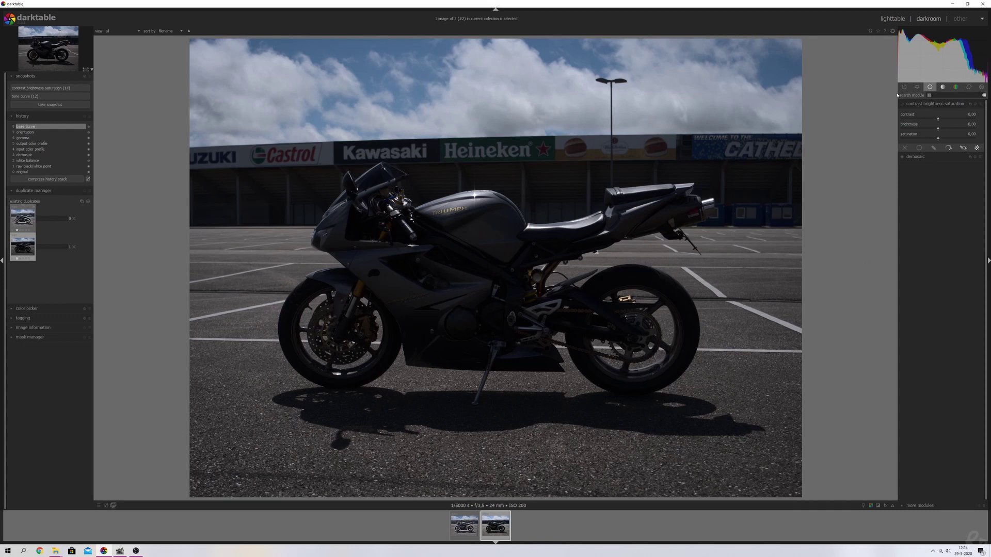
Step: Enable shadows and highlights with shadows about 96, highlights about -91, white point adjustment 1,00
{"action": "type", "text": "shadows and high"}
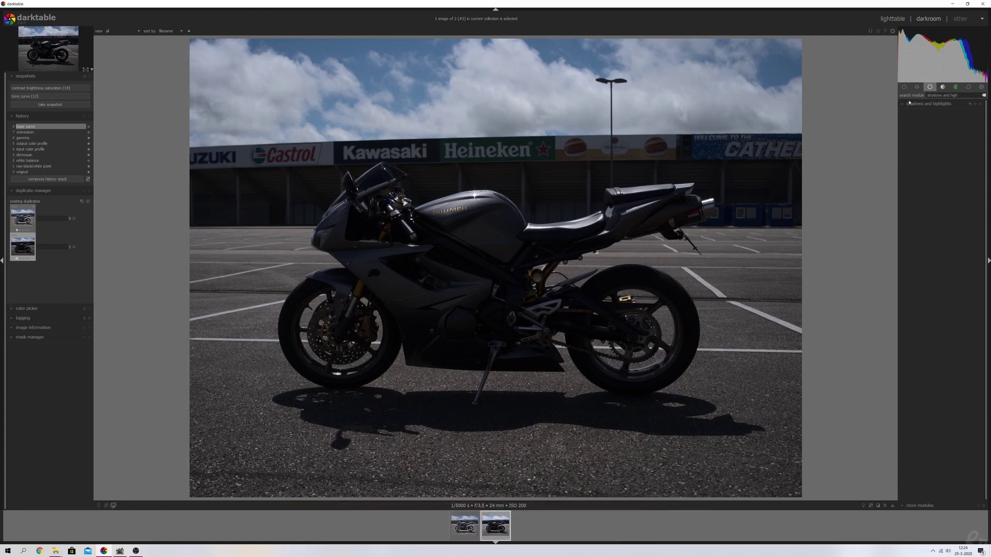
{"action": "left_click", "coordinate": [902, 103]}
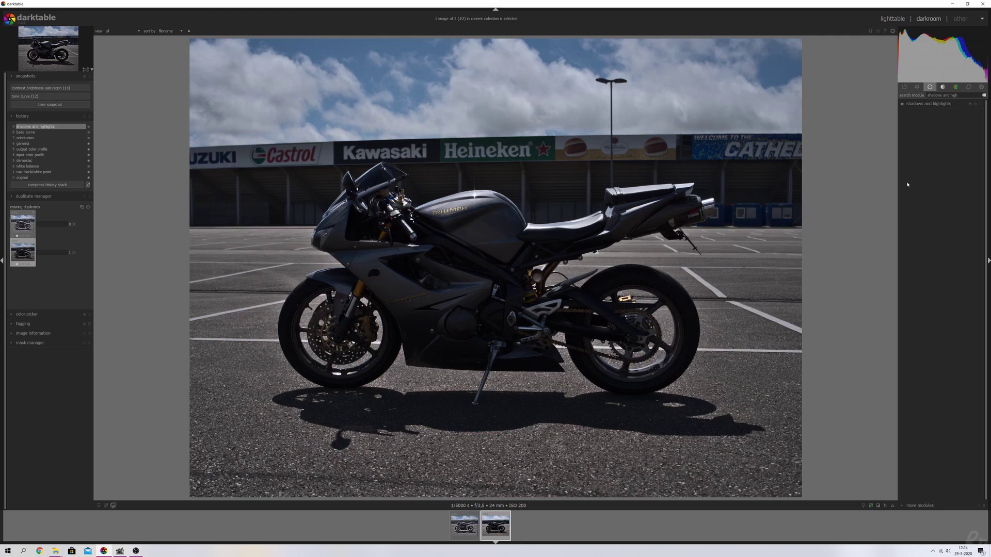
{"action": "left_click", "coordinate": [926, 105]}
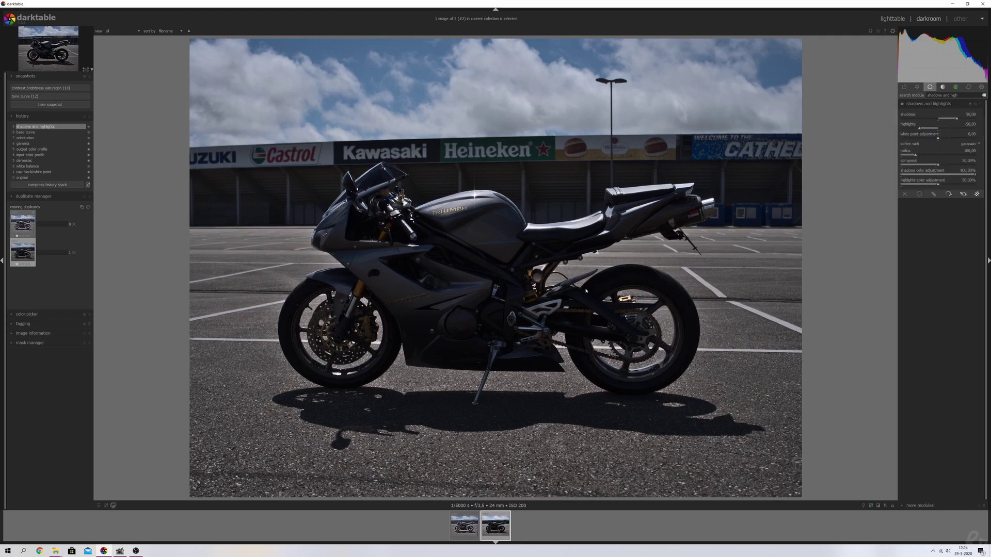
{"action": "left_click_drag", "start_coordinate": [957, 119], "coordinate": [914, 129]}
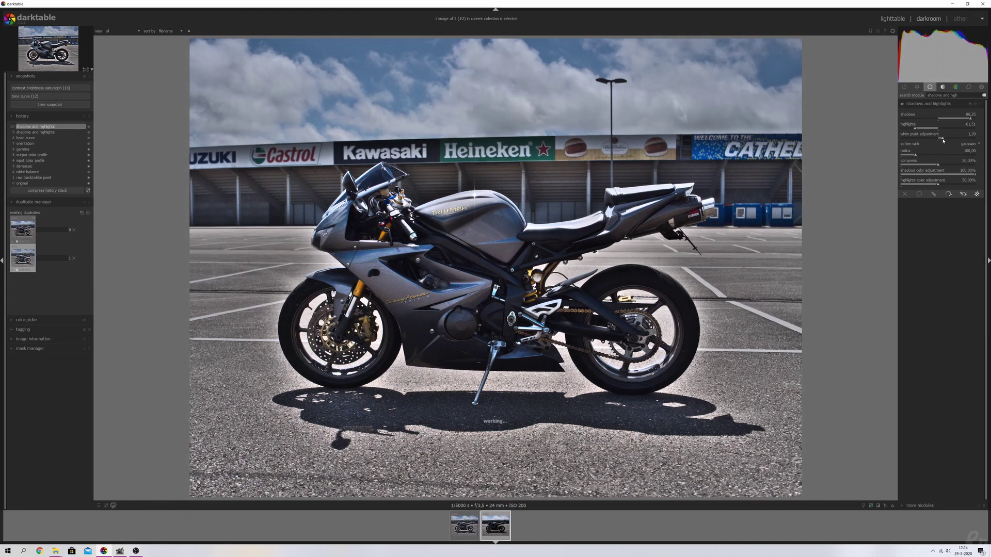
{"action": "left_click_drag", "start_coordinate": [938, 140], "coordinate": [943, 140]}
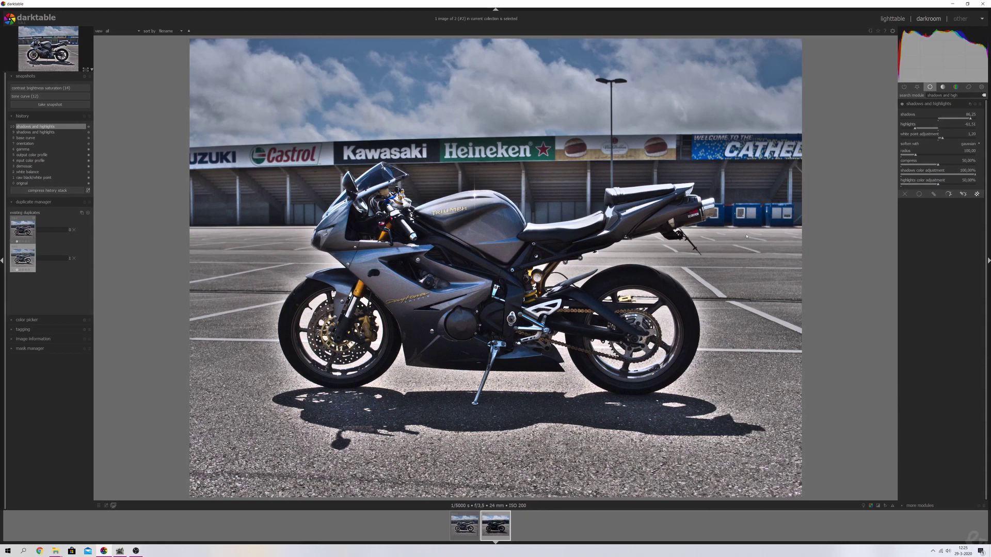
Step: Enable denoise (profiled) and inspect the result at 100% zoom
{"action": "left_click", "coordinate": [942, 95]}
{"action": "type", "text": "denoise"}
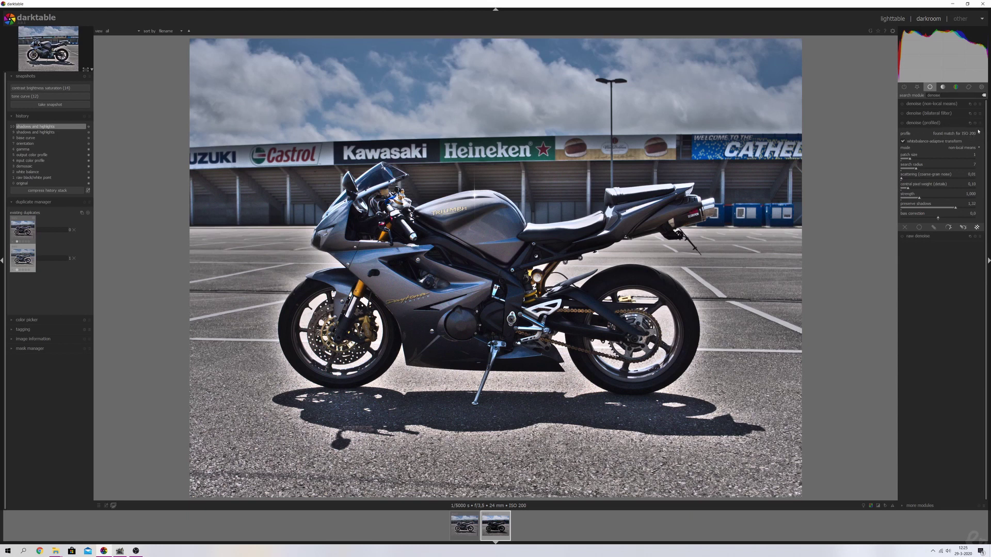
{"action": "left_click", "coordinate": [902, 123]}
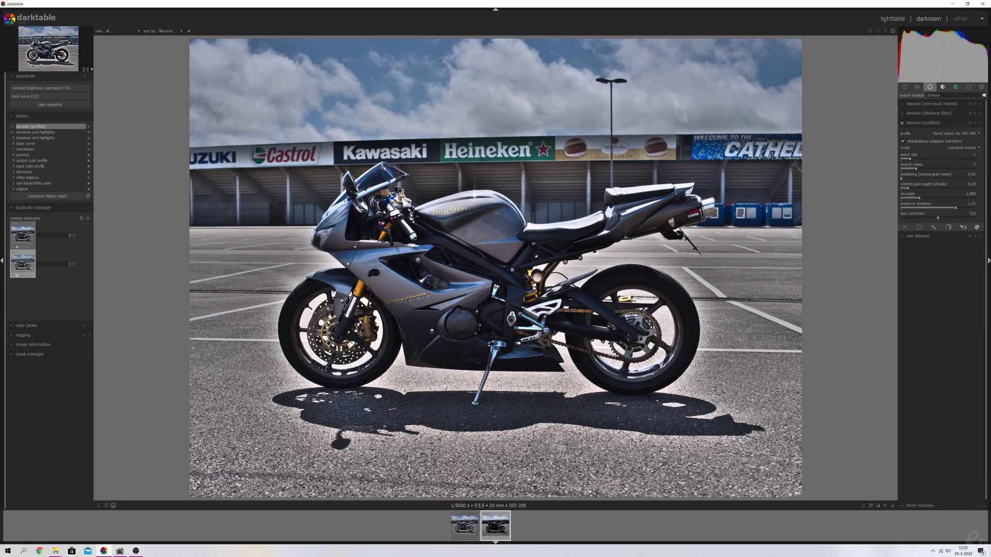
{"action": "scroll", "coordinate": [383, 286], "scroll_direction": "up", "scroll_amount": 3}
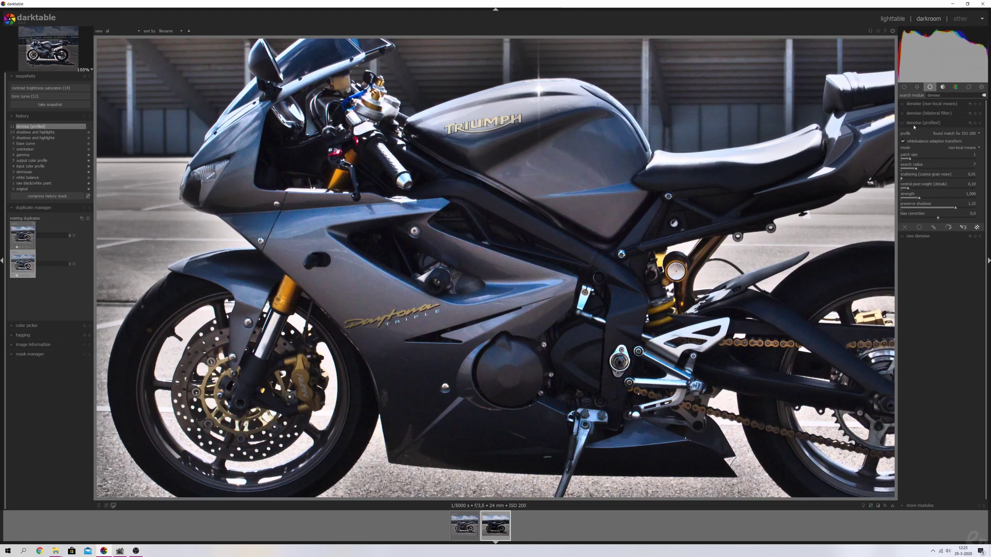
{"action": "left_click", "coordinate": [902, 124]}
Step: Enable the sharpen module and zoom back out to fit
{"action": "type", "text": "sharp"}
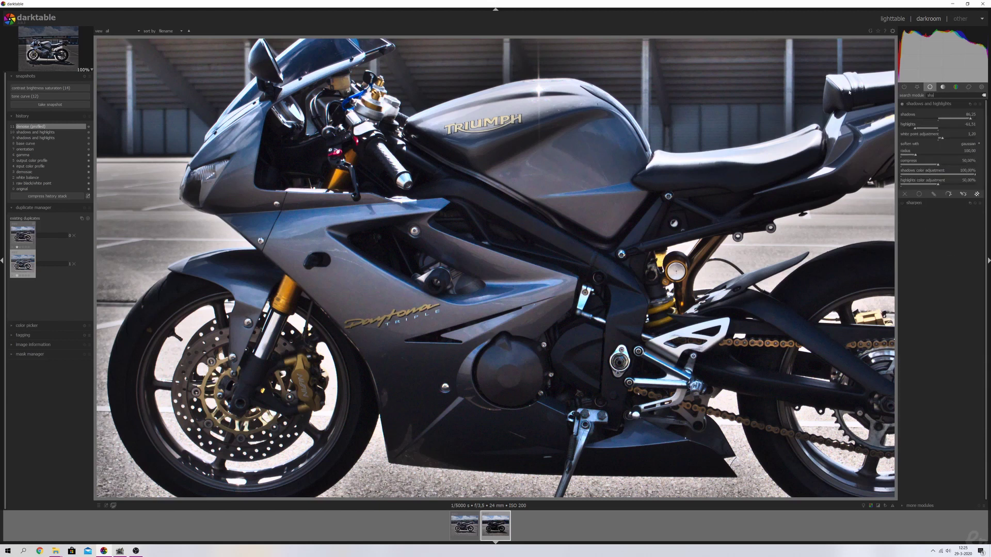
{"action": "left_click", "coordinate": [902, 103]}
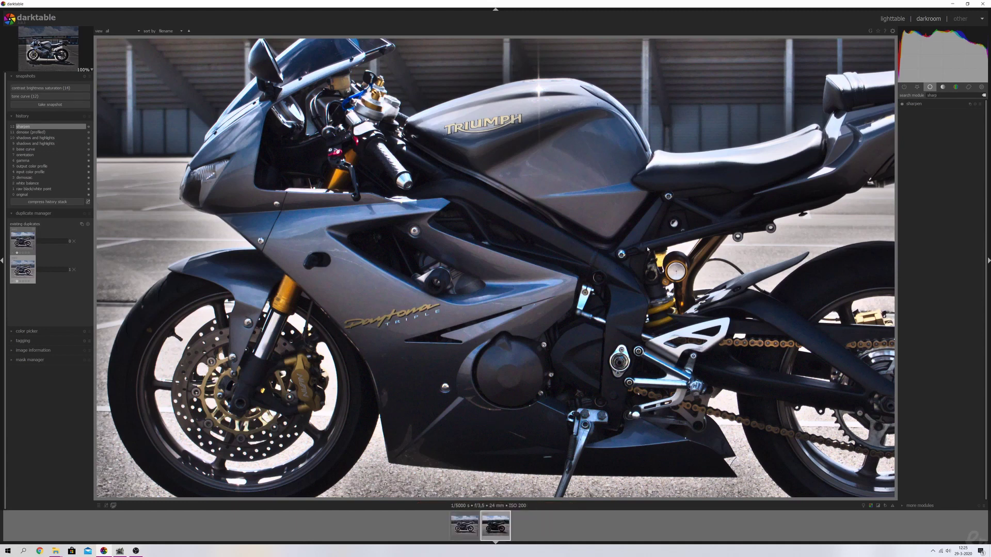
{"action": "scroll", "coordinate": [526, 295], "scroll_direction": "down", "scroll_amount": 5}
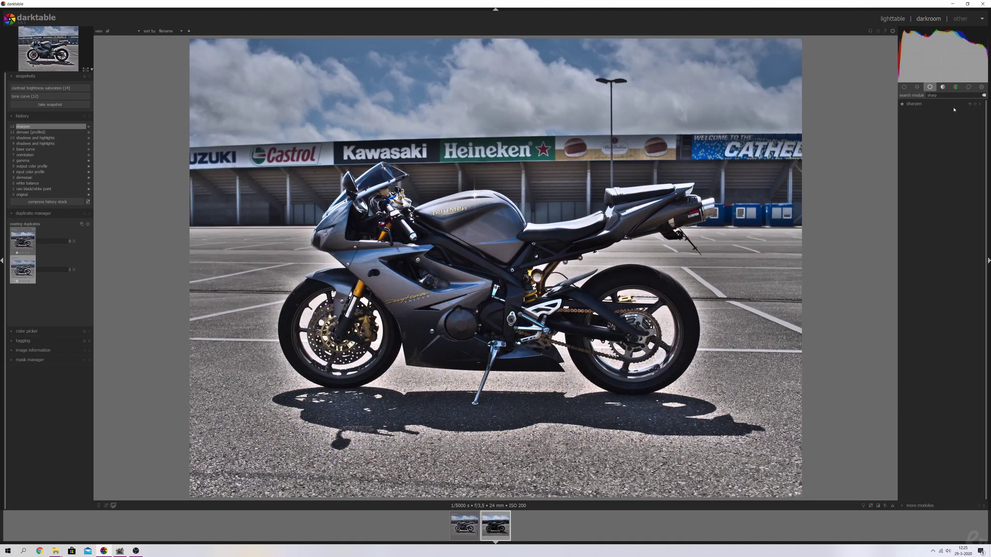
{"action": "key", "text": "ctrl+f"}
Step: Enable the tone curve and nudge its lower node up slightly to lift the bike's shadows
{"action": "type", "text": "tone"}
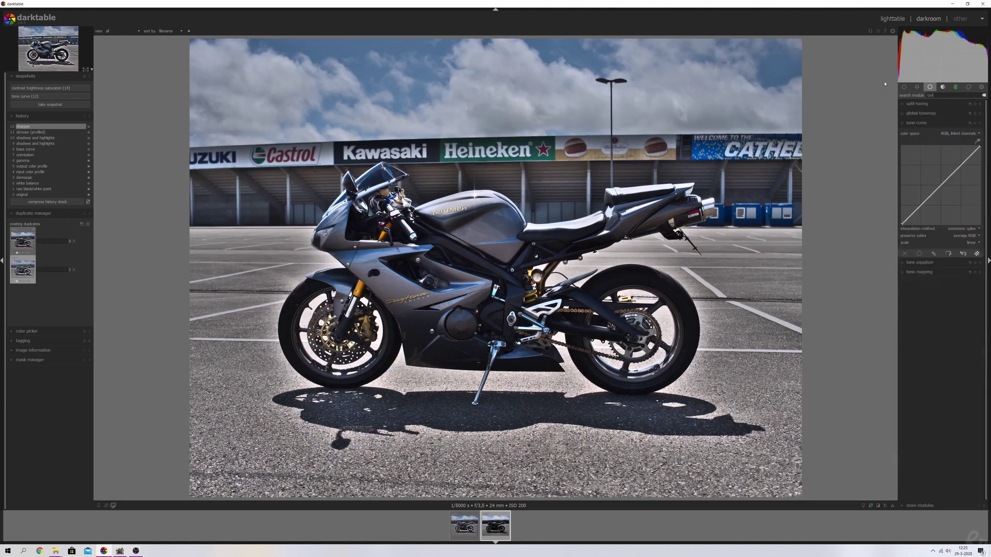
{"action": "left_click", "coordinate": [902, 113]}
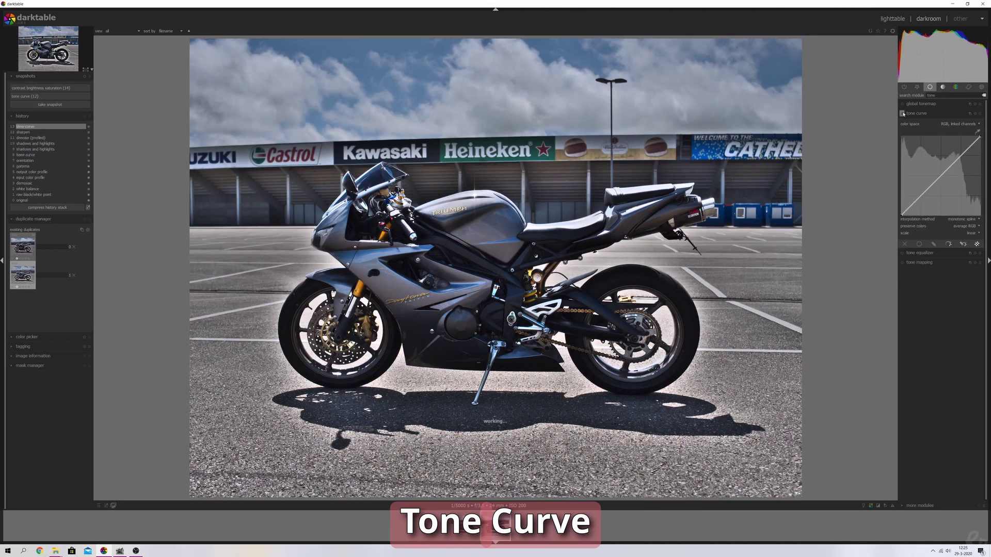
{"action": "left_click_drag", "start_coordinate": [910, 209], "coordinate": [908, 206]}
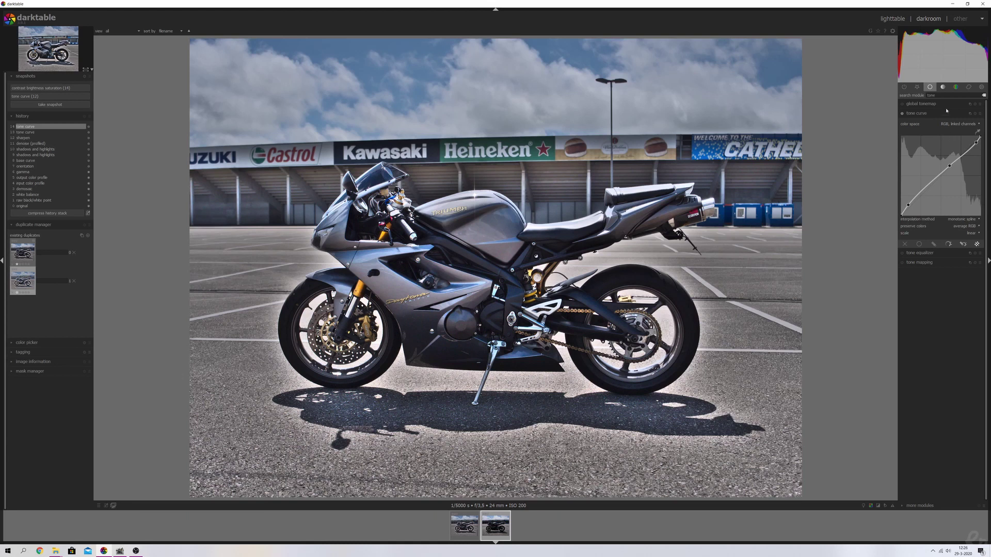
{"action": "key", "text": "ctrl+a"}
Step: Blend shadows and highlights uniformly, setting opacity to 50% and then 63%
{"action": "type", "text": "shadows"}
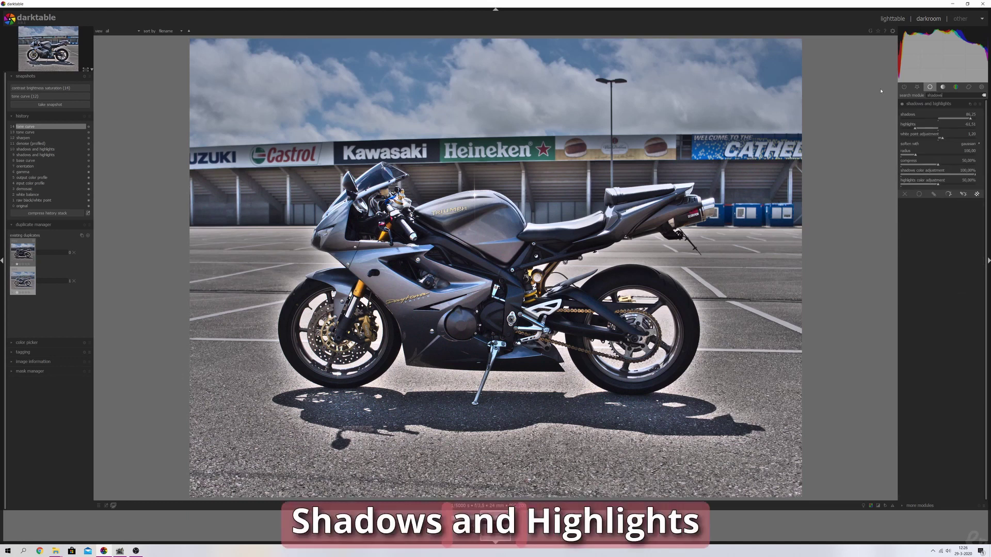
{"action": "left_click", "coordinate": [919, 195]}
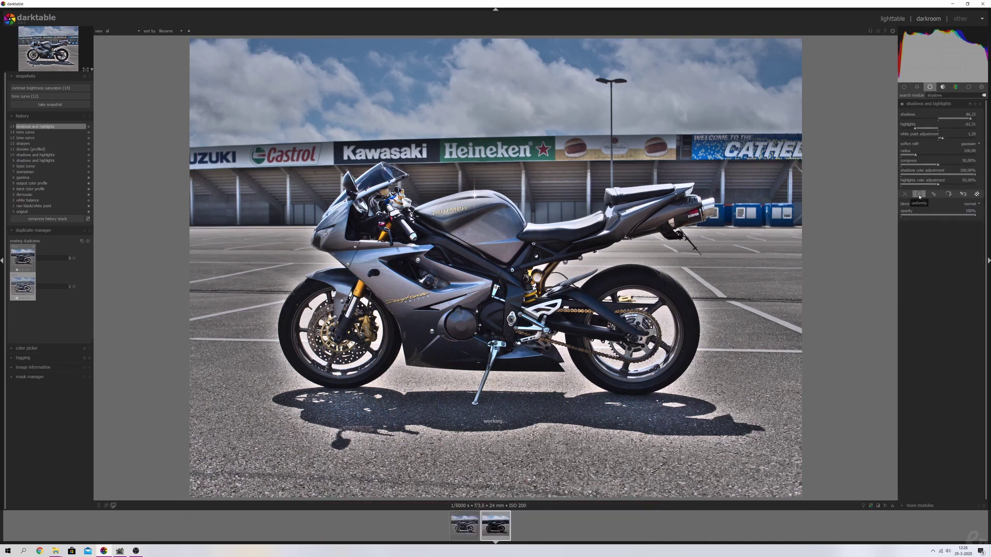
{"action": "right_click", "coordinate": [971, 212]}
{"action": "type", "text": "50"}
{"action": "key", "text": "Return"}
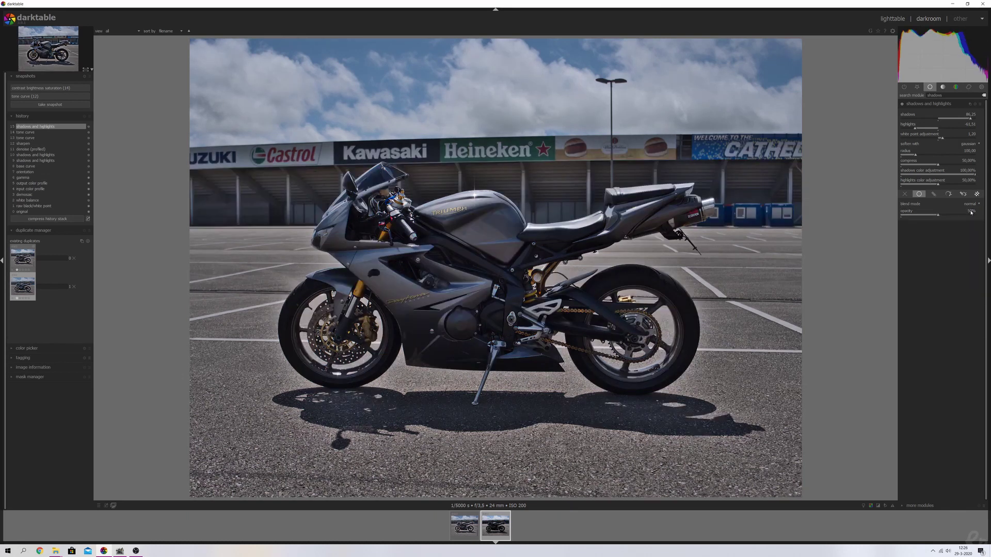
{"action": "left_click_drag", "start_coordinate": [938, 217], "coordinate": [963, 215]}
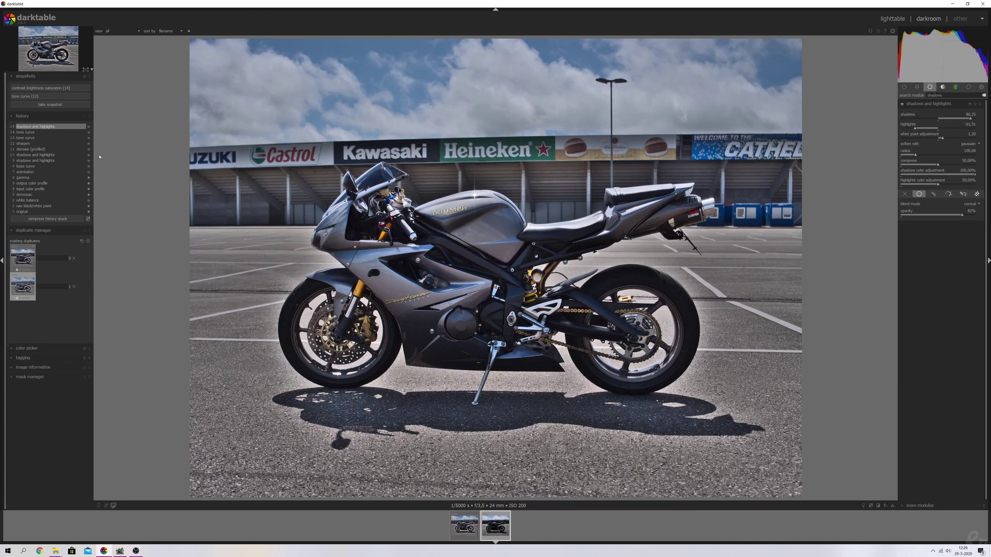
Step: Clear the old snapshots and save a new 'shadows and highlights (15)' snapshot
{"action": "left_click", "coordinate": [56, 105]}
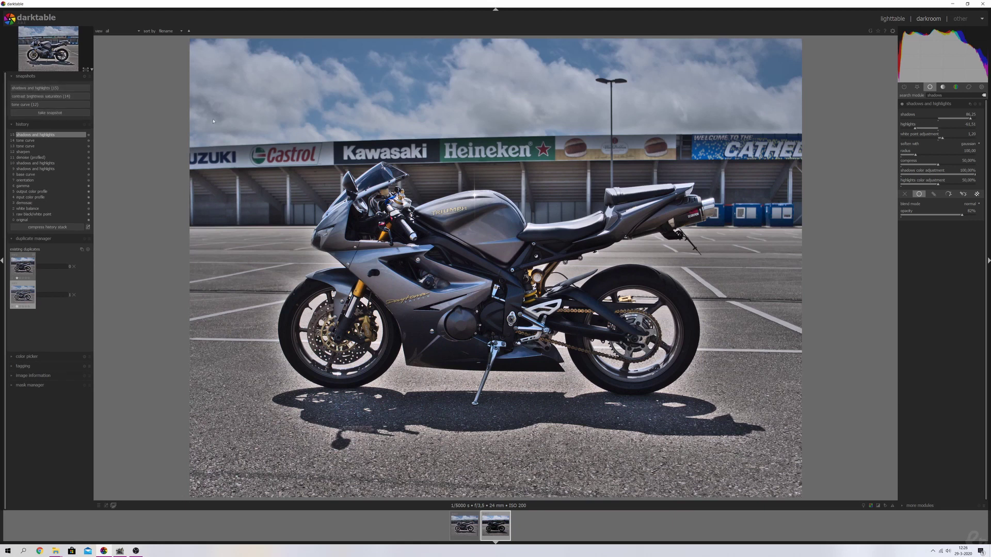
{"action": "left_click", "coordinate": [85, 76]}
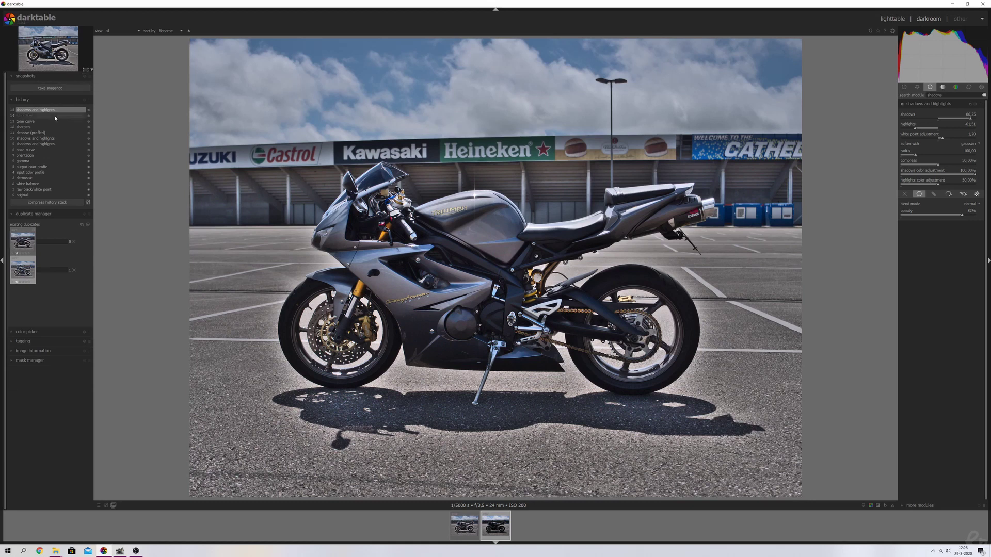
{"action": "left_click", "coordinate": [59, 88]}
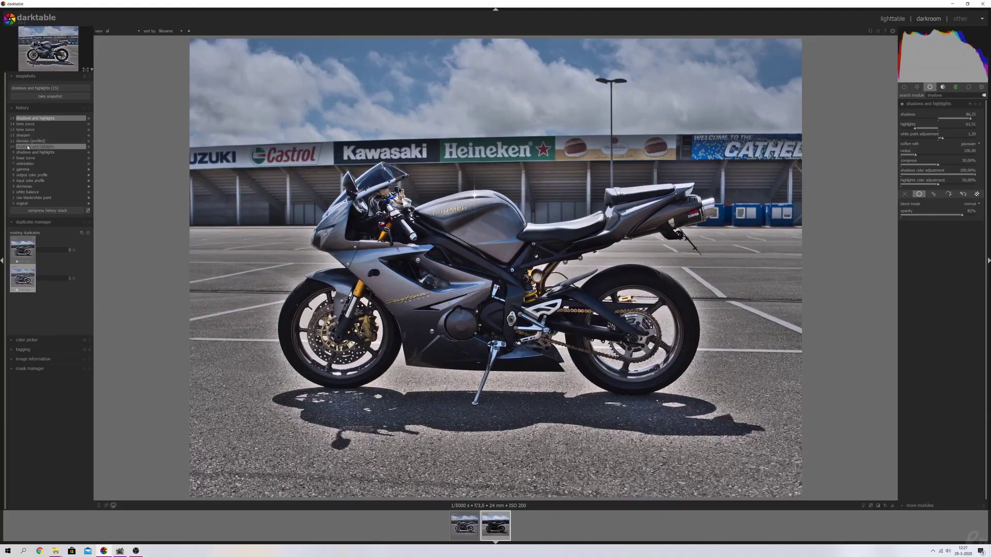
Step: Compress history back to base curve, then briefly compare against the 'shadows and highlights (15)' snapshot
{"action": "left_click", "coordinate": [34, 158]}
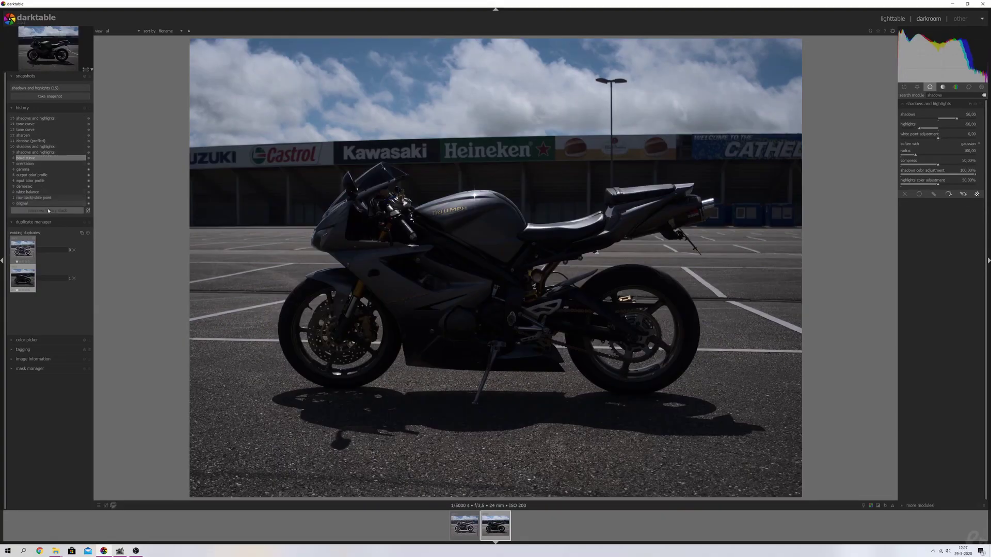
{"action": "left_click", "coordinate": [49, 210]}
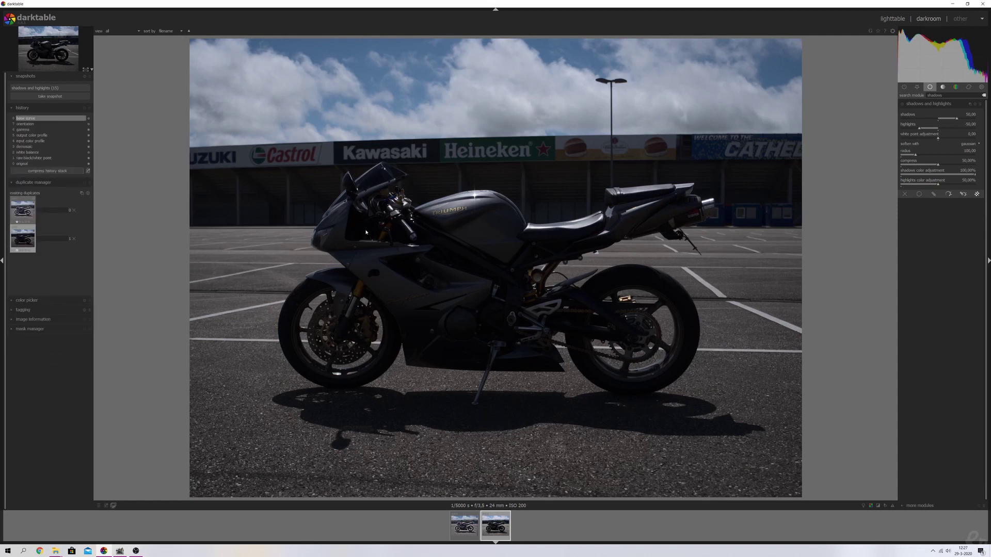
{"action": "left_click", "coordinate": [35, 88]}
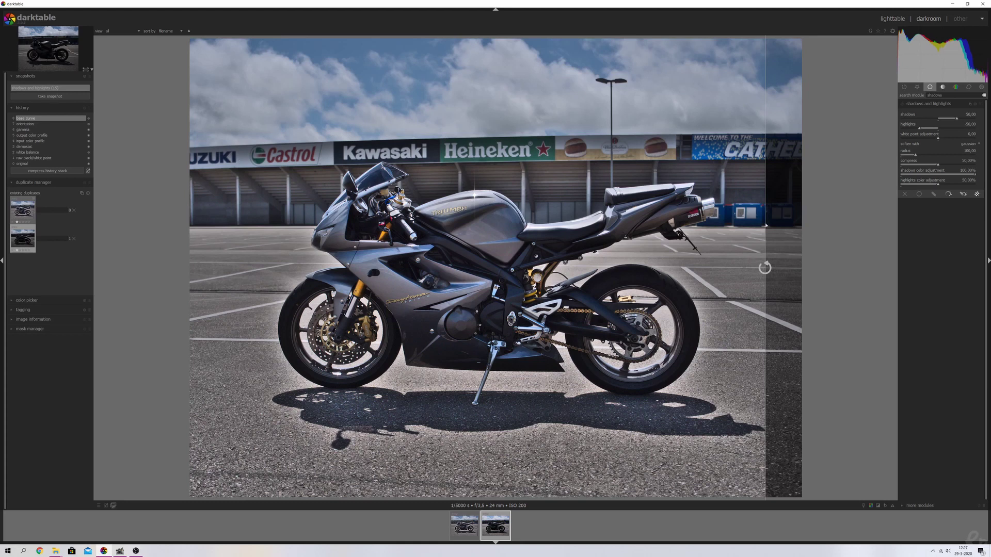
{"action": "left_click_drag", "start_coordinate": [767, 220], "coordinate": [751, 268]}
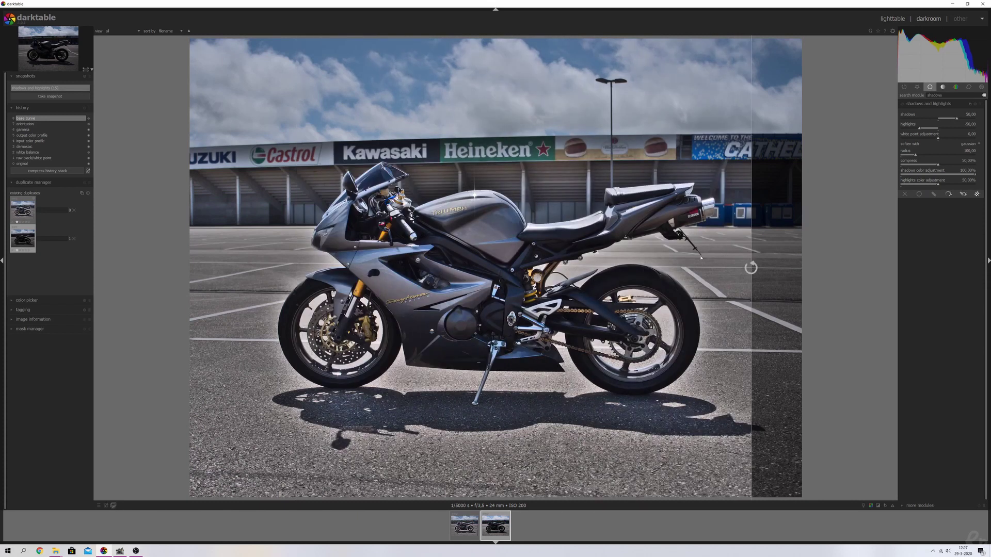
{"action": "left_click", "coordinate": [54, 89]}
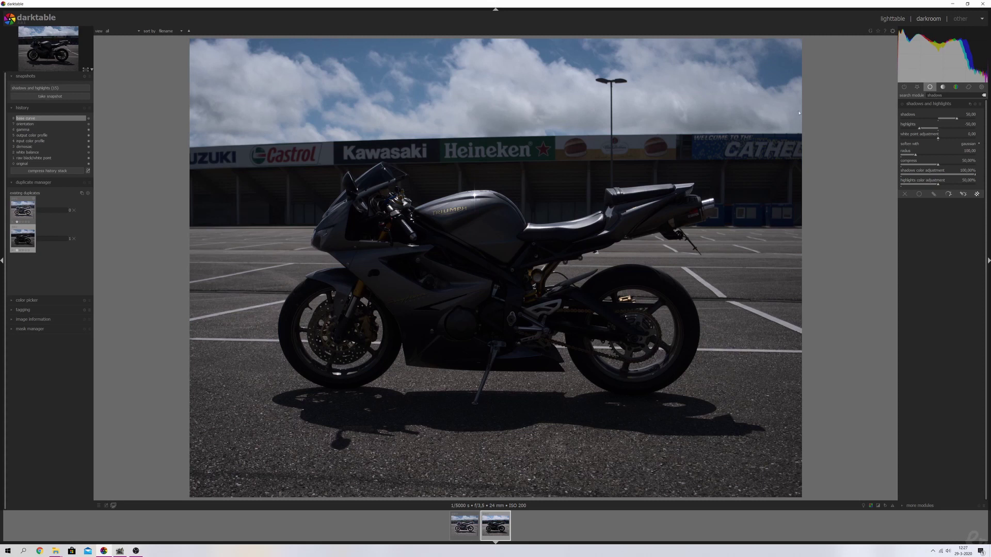
Step: Open the tone equalizer, lift the -5, -4, -3 EV sliders to +2 EV and -6 EV to +0.87
{"action": "double_click", "coordinate": [935, 95]}
{"action": "type", "text": "tone equ"}
{"action": "left_click", "coordinate": [912, 106]}
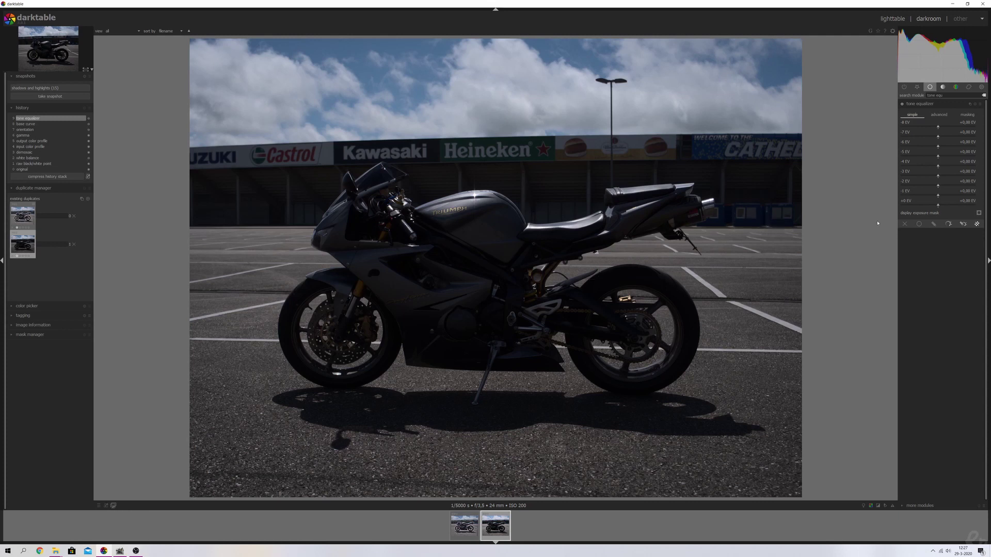
{"action": "scroll", "coordinate": [939, 156], "scroll_direction": "up", "scroll_amount": 8}
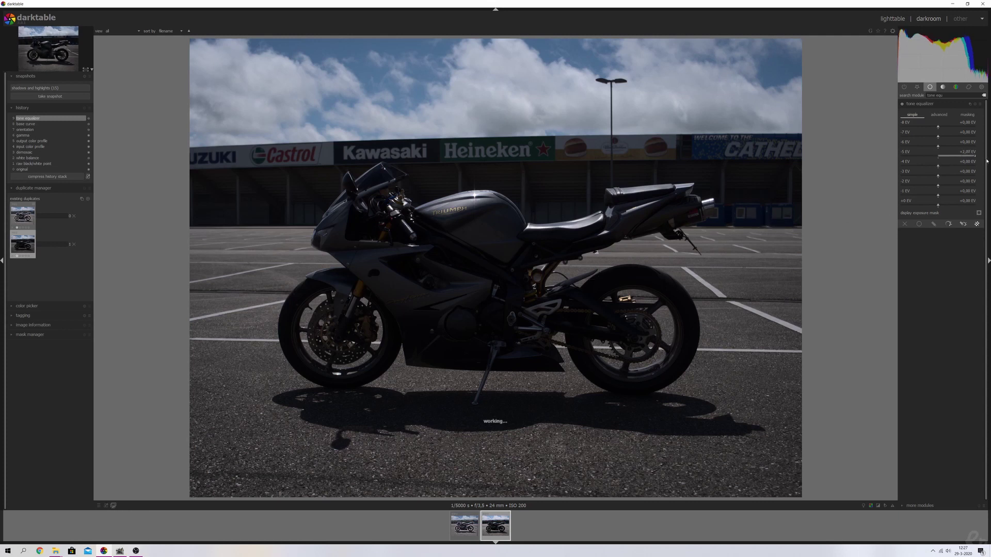
{"action": "scroll", "coordinate": [942, 166], "scroll_direction": "up", "scroll_amount": 8}
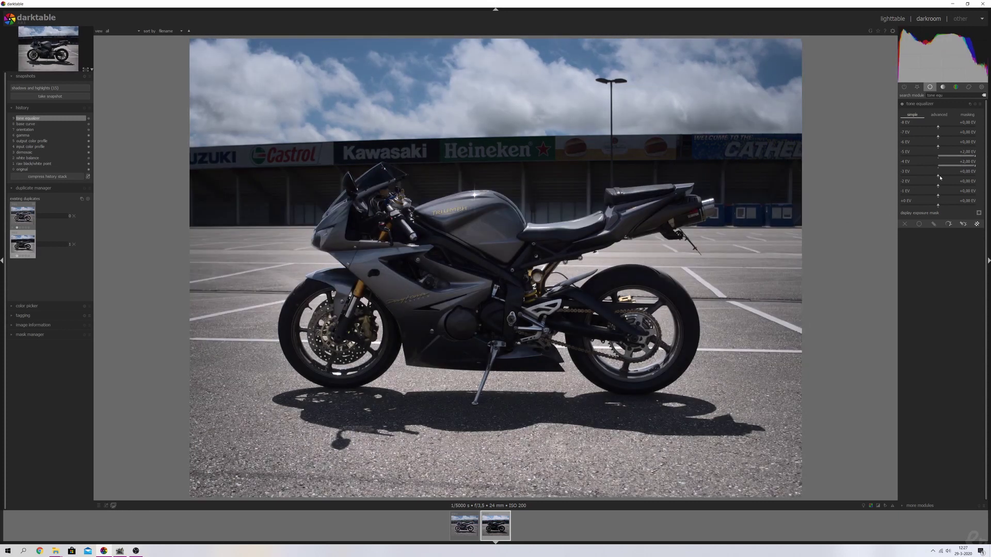
{"action": "scroll", "coordinate": [942, 175], "scroll_direction": "up", "scroll_amount": 8}
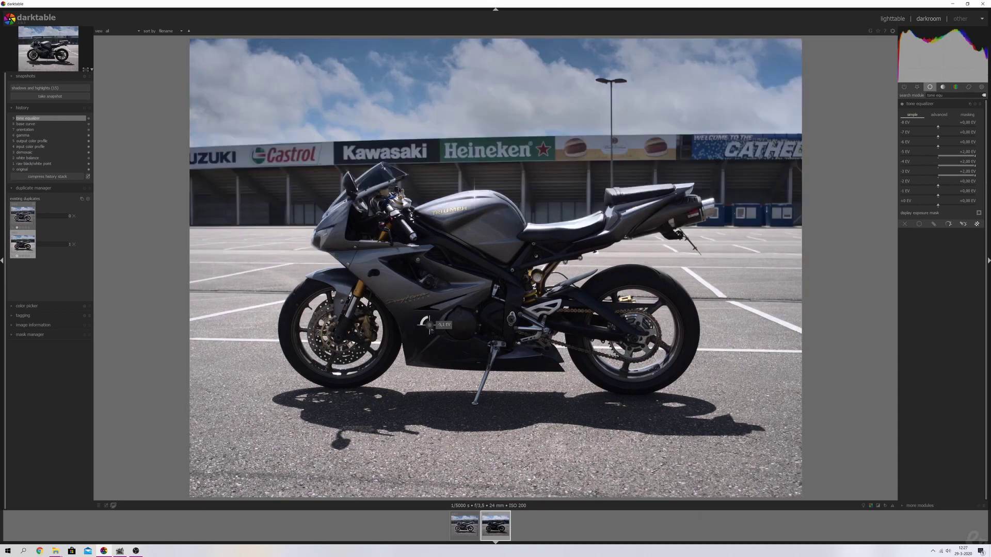
{"action": "left_click_drag", "start_coordinate": [941, 146], "coordinate": [954, 148]}
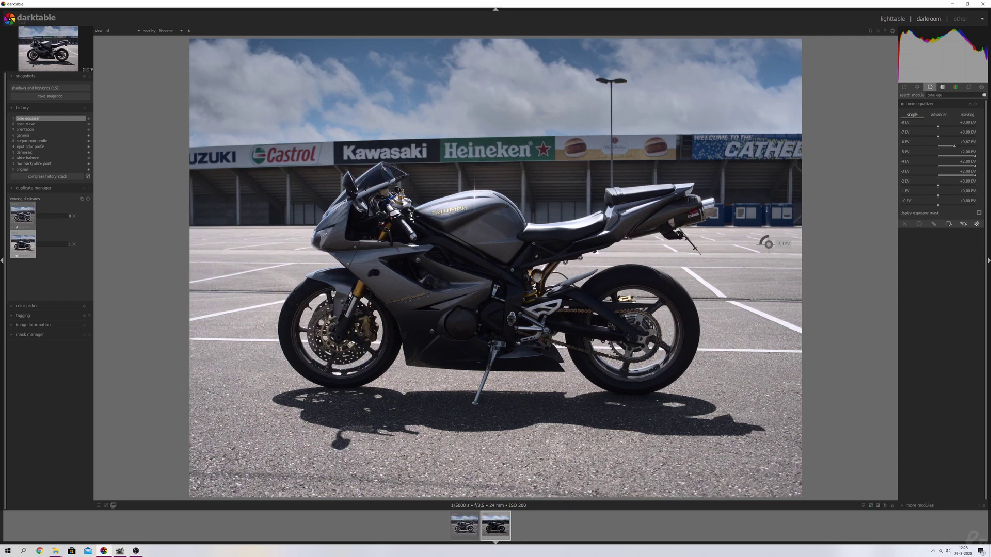
Step: Search 'denoise' and switch on the denoise (profiled) module
{"action": "left_click", "coordinate": [949, 95]}
{"action": "type", "text": "denoise"}
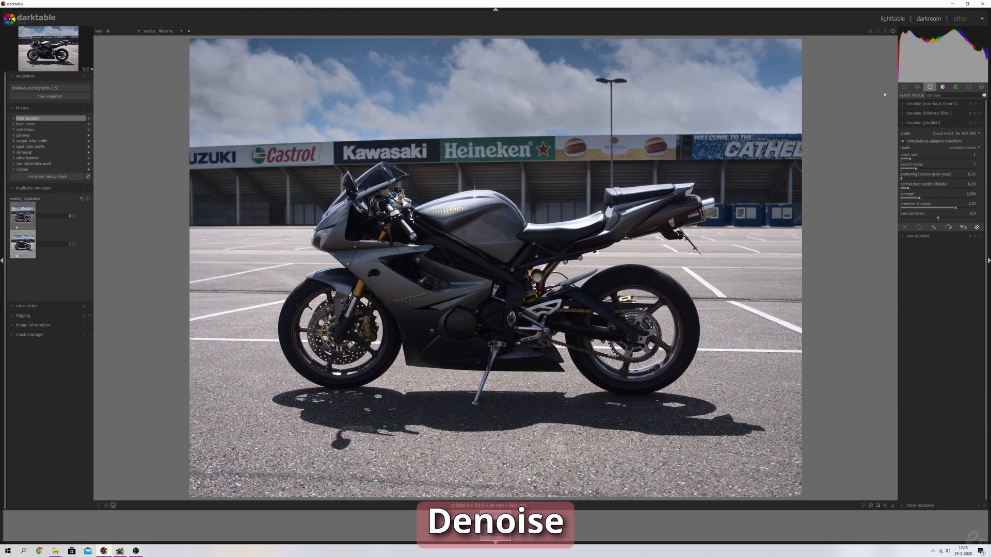
{"action": "left_click", "coordinate": [902, 123]}
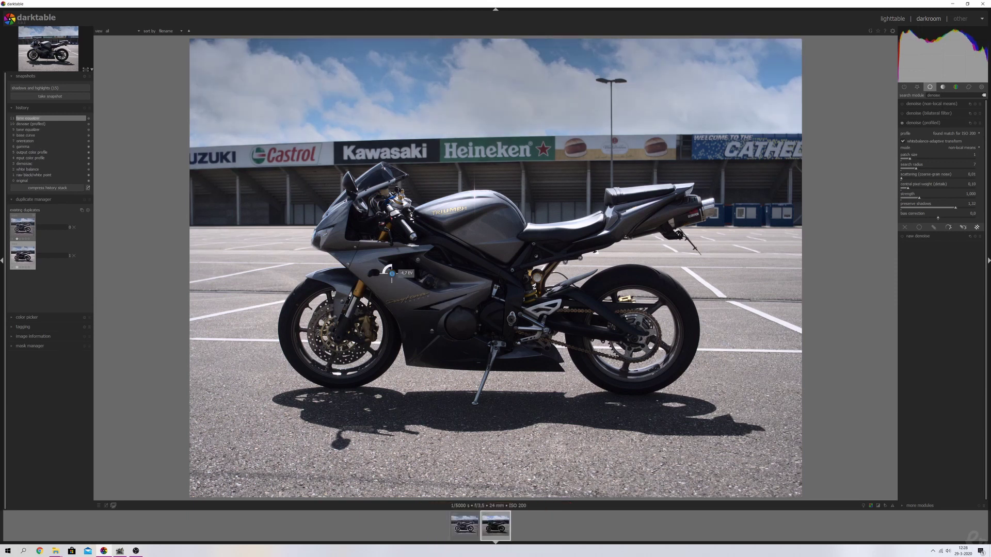
{"action": "scroll", "coordinate": [369, 307], "scroll_direction": "up", "scroll_amount": 3}
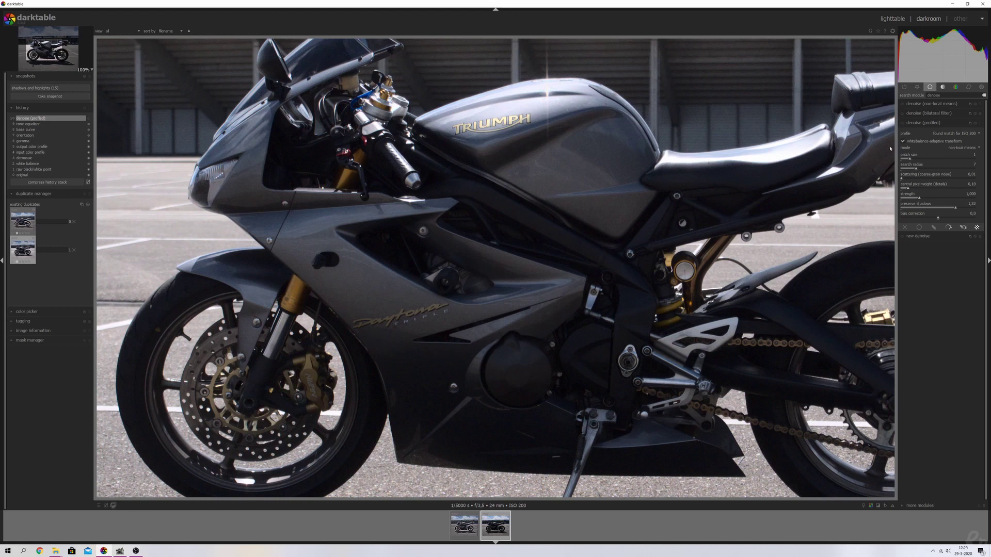
Step: Keep denoise (profiled) on, enable the sharpen module, and zoom back out to fit the photo
{"action": "left_click", "coordinate": [902, 123]}
{"action": "left_click_drag", "start_coordinate": [945, 95], "coordinate": [903, 94]}
{"action": "type", "text": "sharpe"}
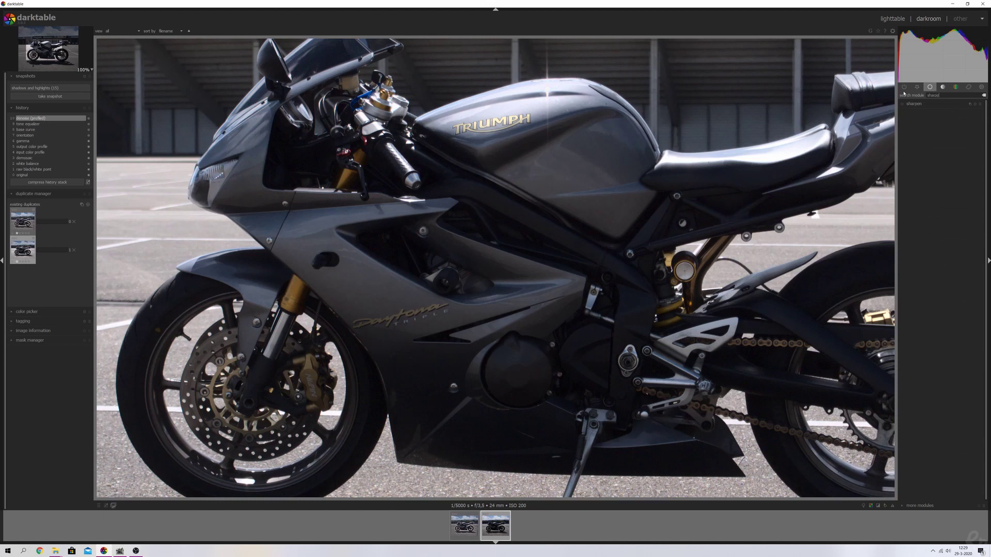
{"action": "left_click", "coordinate": [903, 104]}
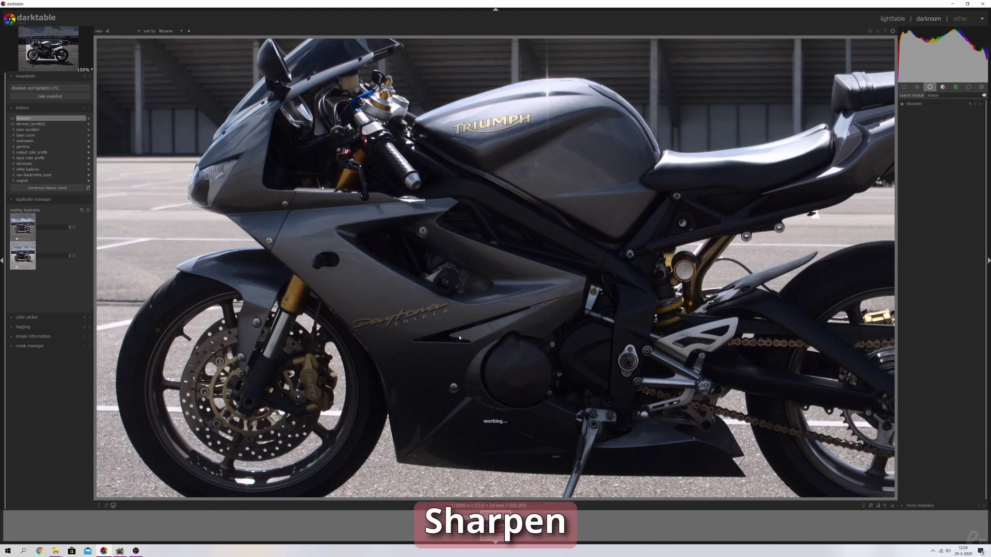
{"action": "scroll", "coordinate": [400, 294], "scroll_direction": "down", "scroll_amount": 5}
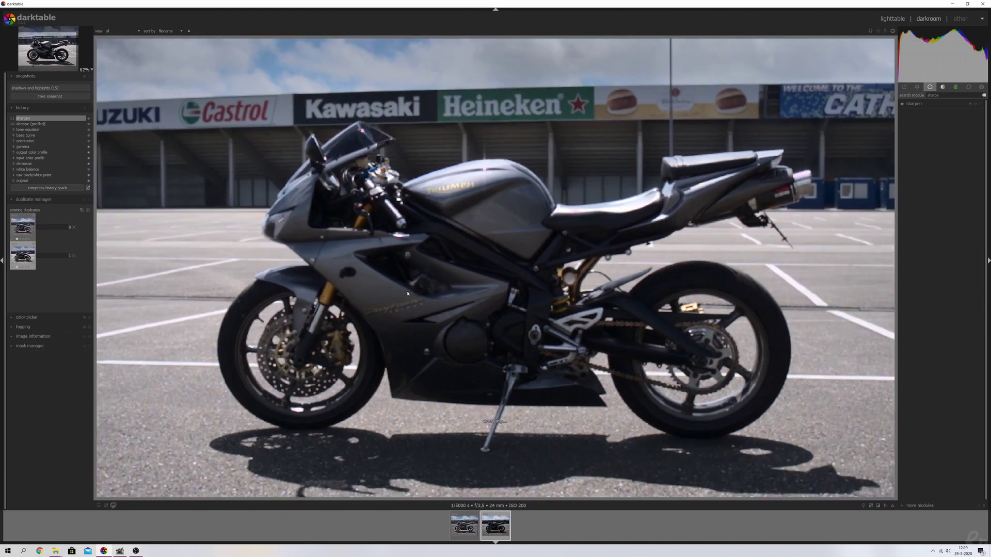
{"action": "scroll", "coordinate": [407, 294], "scroll_direction": "down", "scroll_amount": 1}
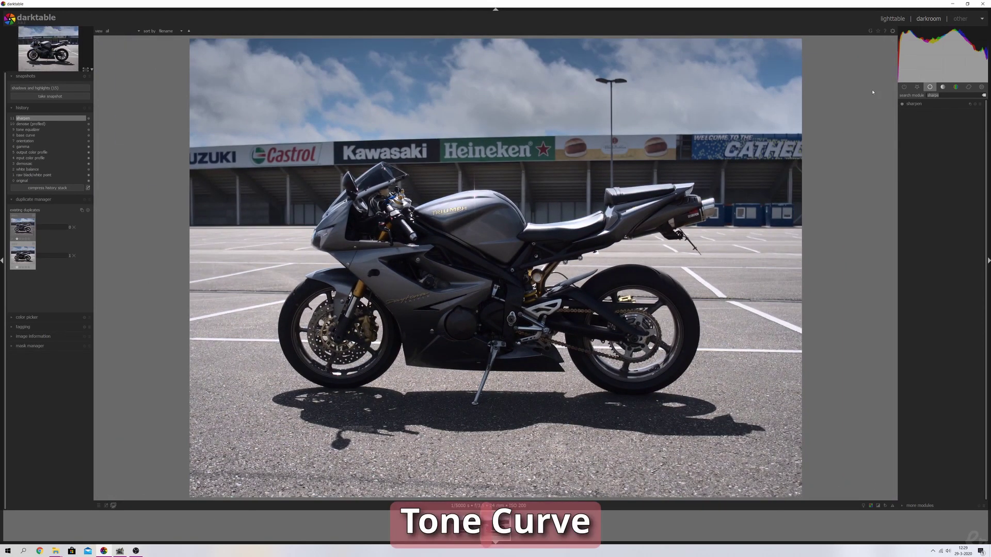
Step: Enable the tone curve and add a shadow node below and a highlight node above the diagonal
{"action": "left_click", "coordinate": [916, 113]}
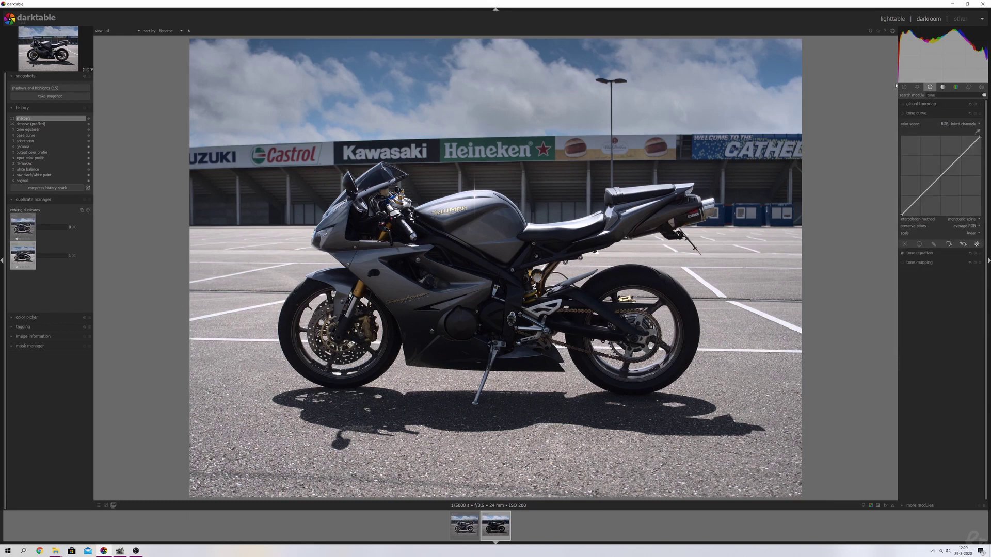
{"action": "left_click", "coordinate": [902, 113]}
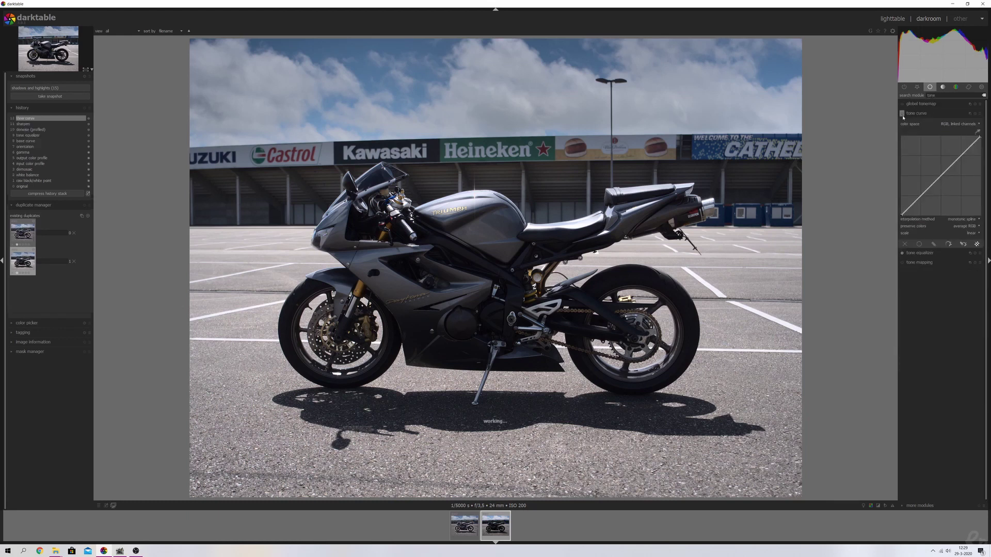
{"action": "left_click", "coordinate": [912, 203]}
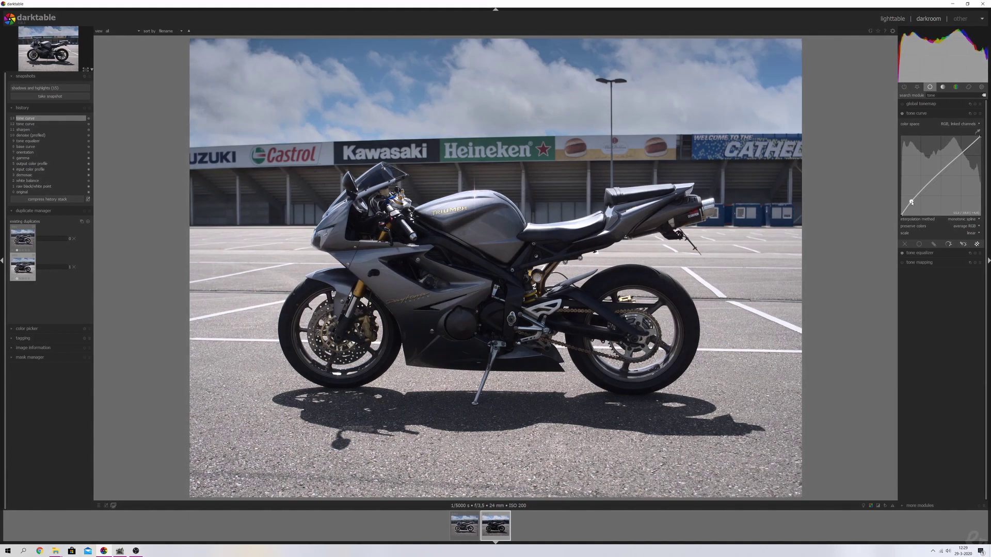
{"action": "left_click", "coordinate": [966, 150]}
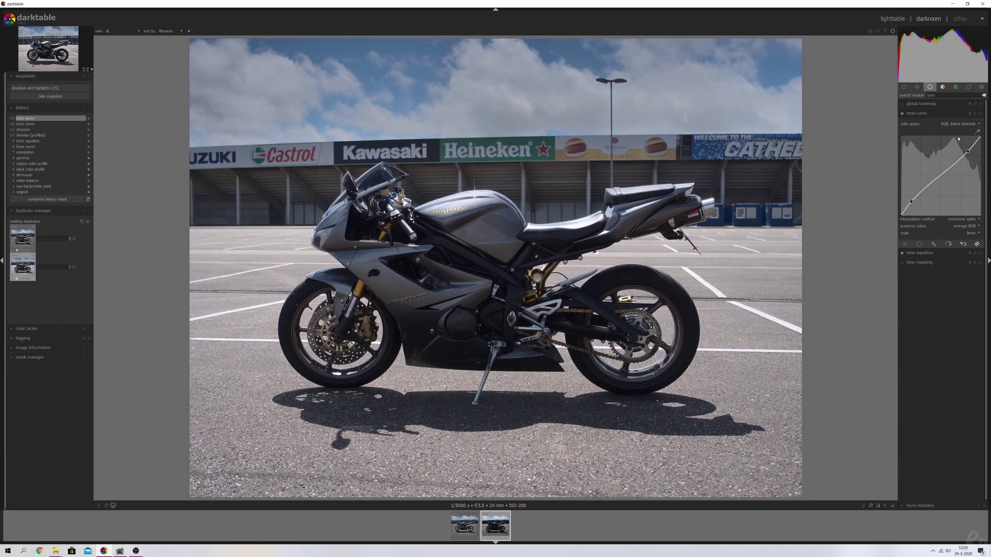
{"action": "left_click", "coordinate": [931, 95]}
Step: Find basic adjustments with 'basi', enable it, and enter an exact contrast value of 0.10
{"action": "type", "text": "basic"}
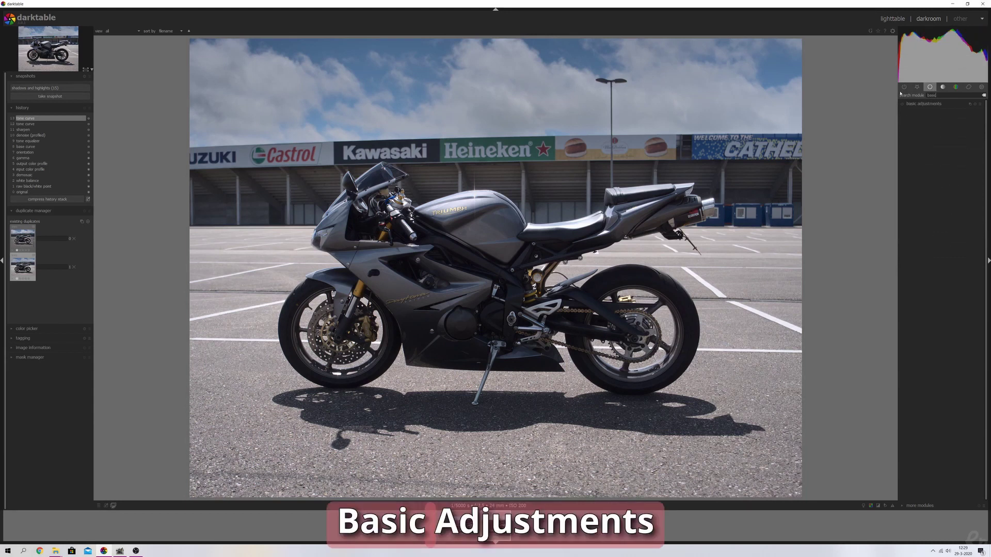
{"action": "left_click", "coordinate": [919, 105]}
{"action": "left_click", "coordinate": [904, 104]}
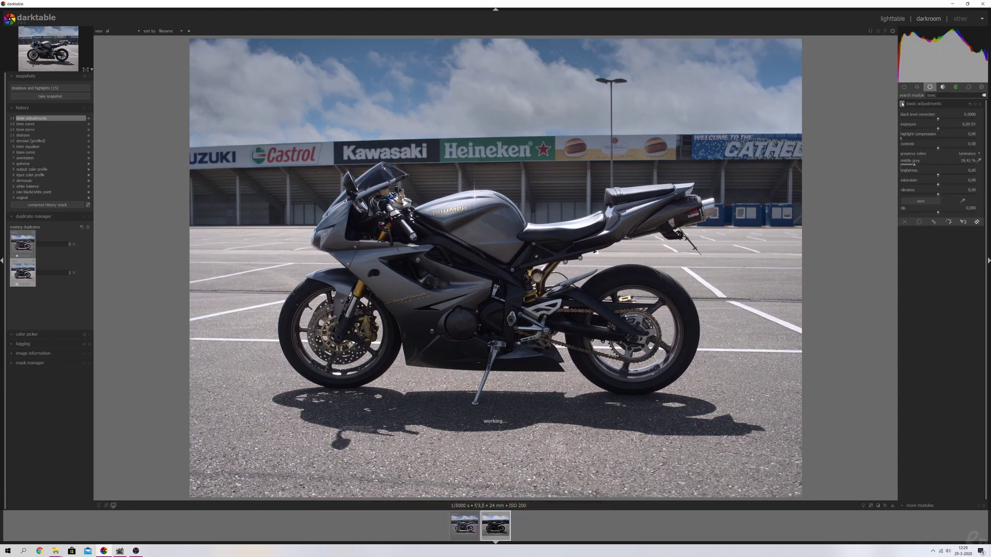
{"action": "right_click", "coordinate": [973, 147]}
{"action": "type", "text": "0.1"}
{"action": "key", "text": "Return"}
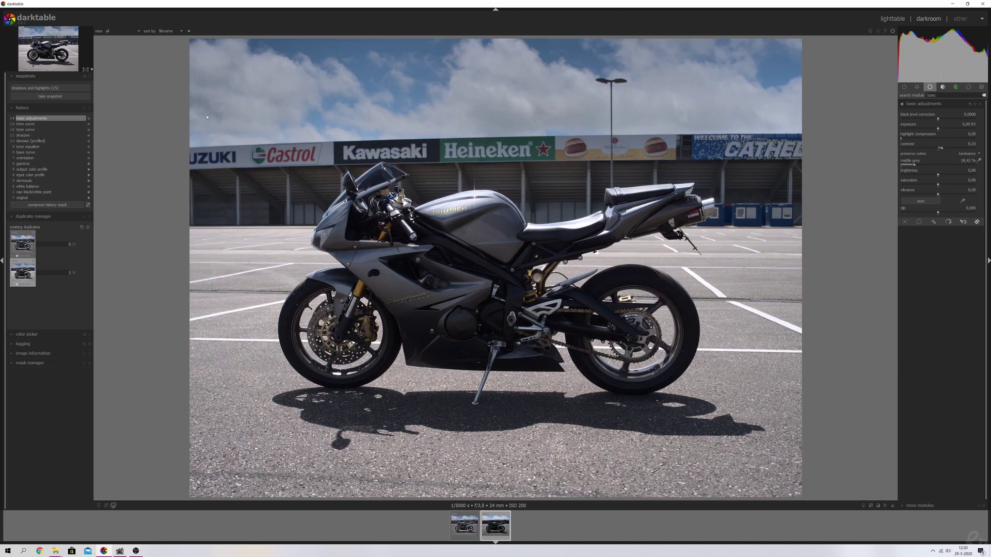
{"action": "left_click", "coordinate": [28, 152]}
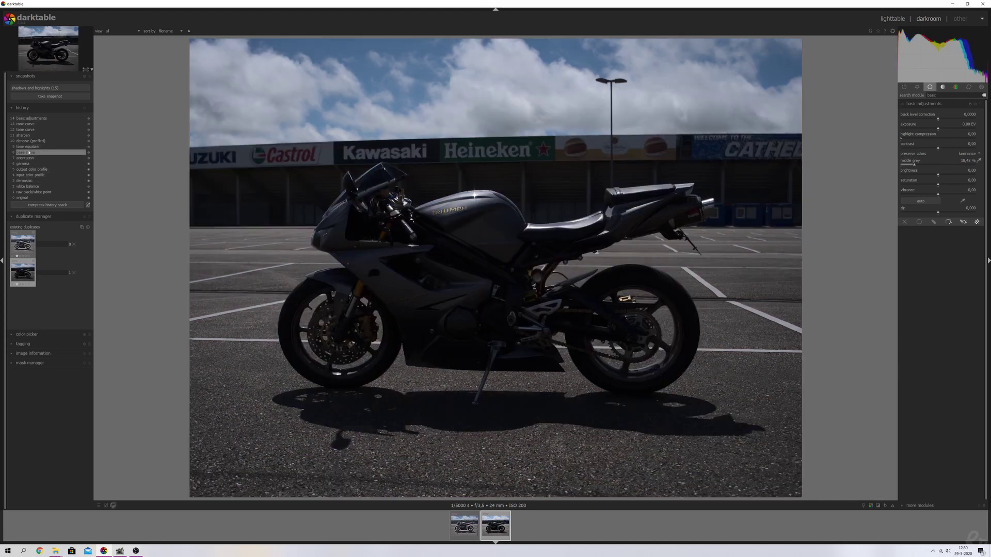
{"action": "left_click", "coordinate": [30, 118]}
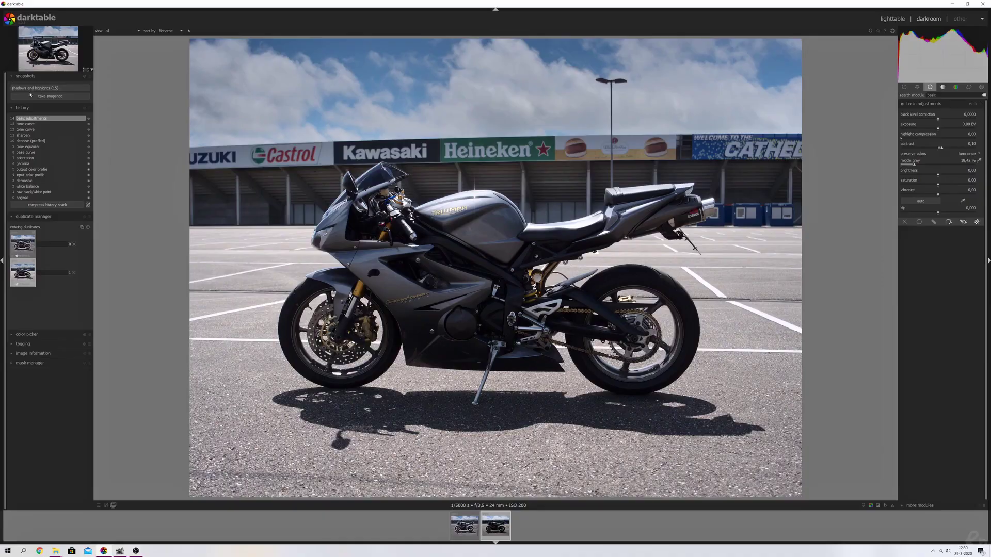
{"action": "left_click", "coordinate": [36, 88]}
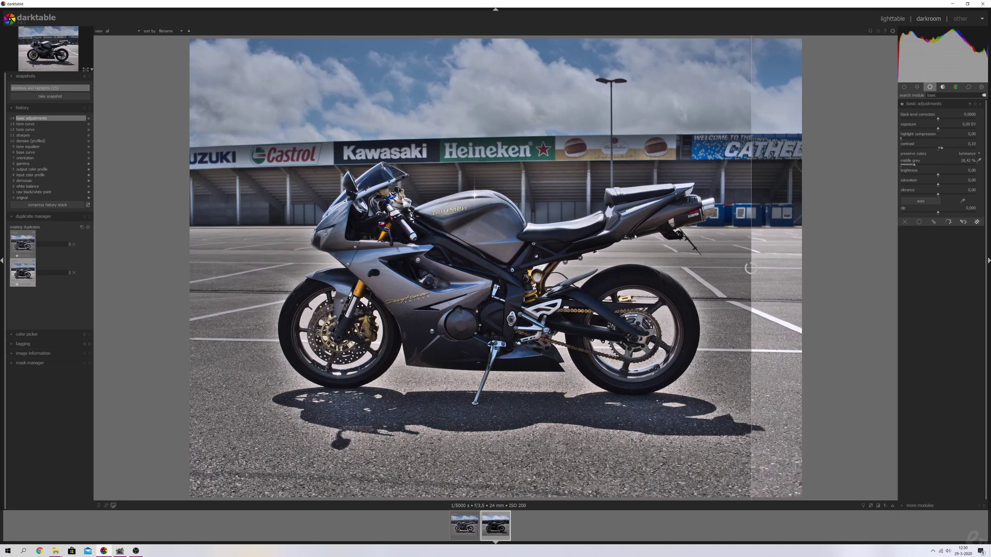
{"action": "left_click_drag", "start_coordinate": [751, 185], "coordinate": [193, 219]}
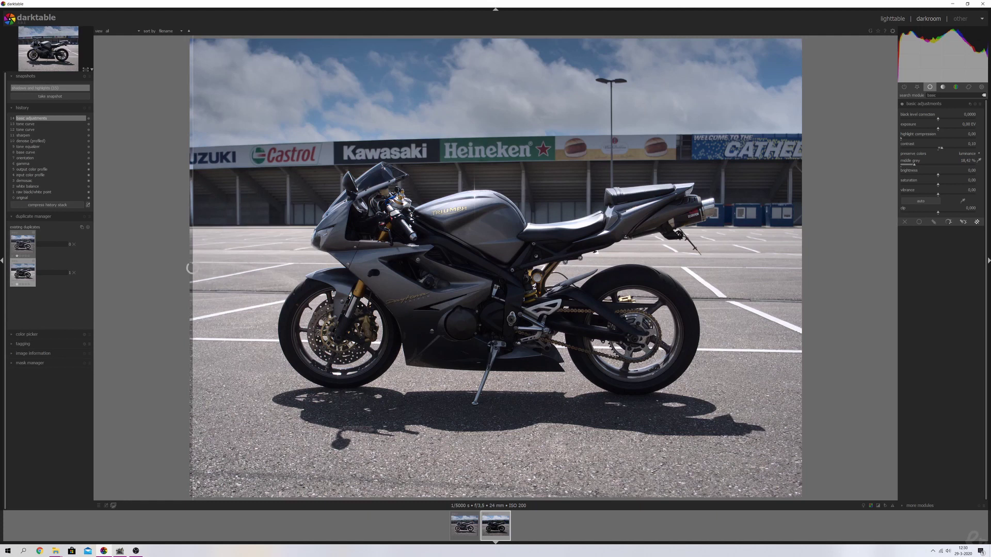